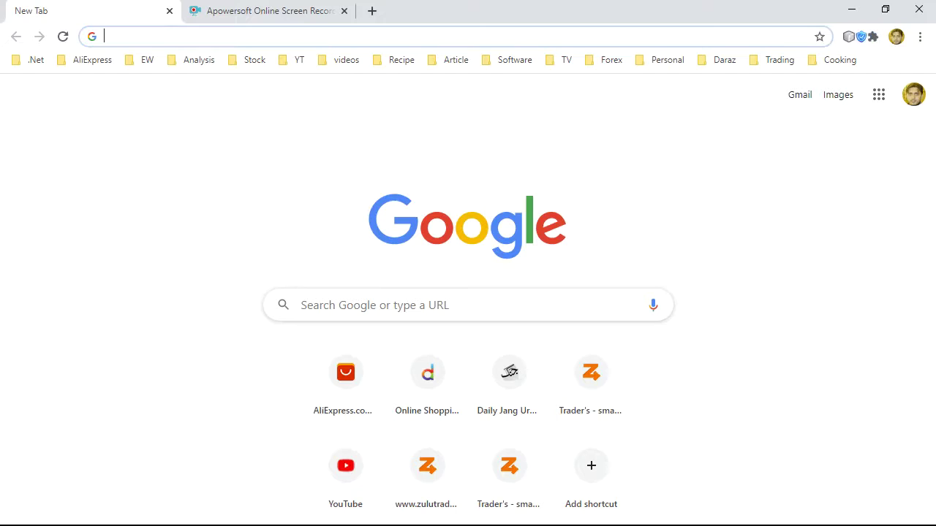
Focus the address bar on Chrome's New Tab page to begin a web search.
left_click(181, 35)
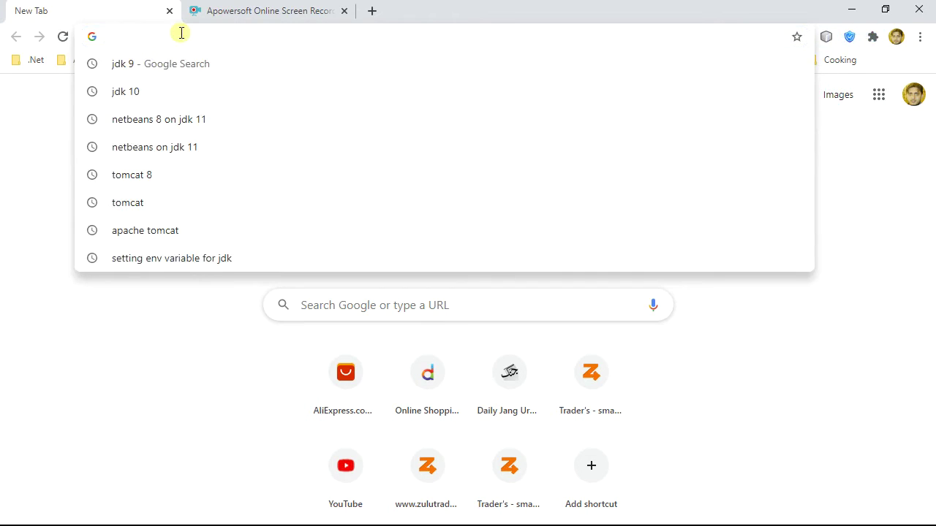
Search for 'jdk 8' and open Oracle's Java SE Development Kit 8 downloads page.
type("jdk 8")
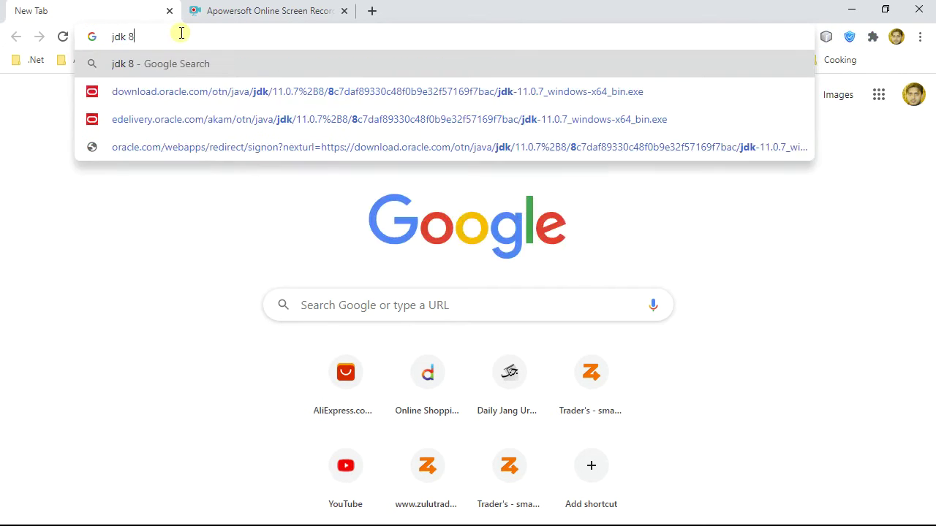
key("Return")
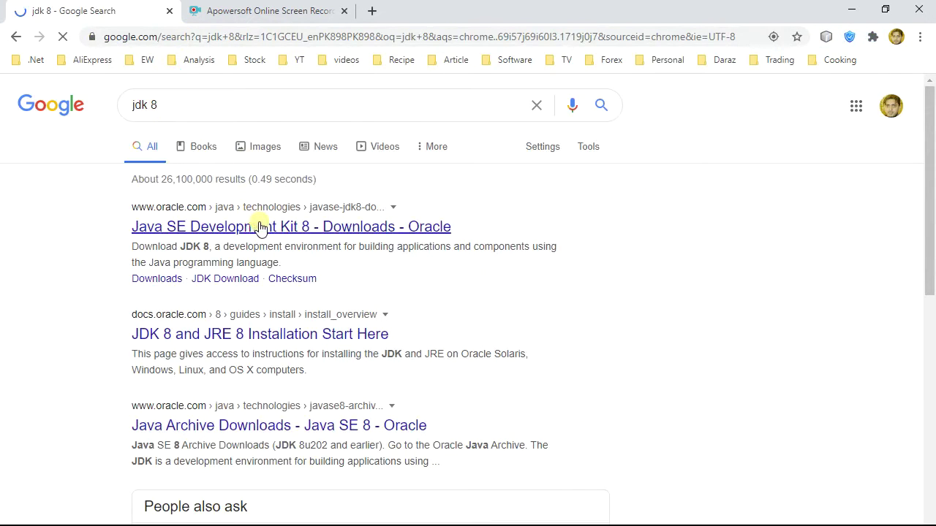
left_click(260, 226)
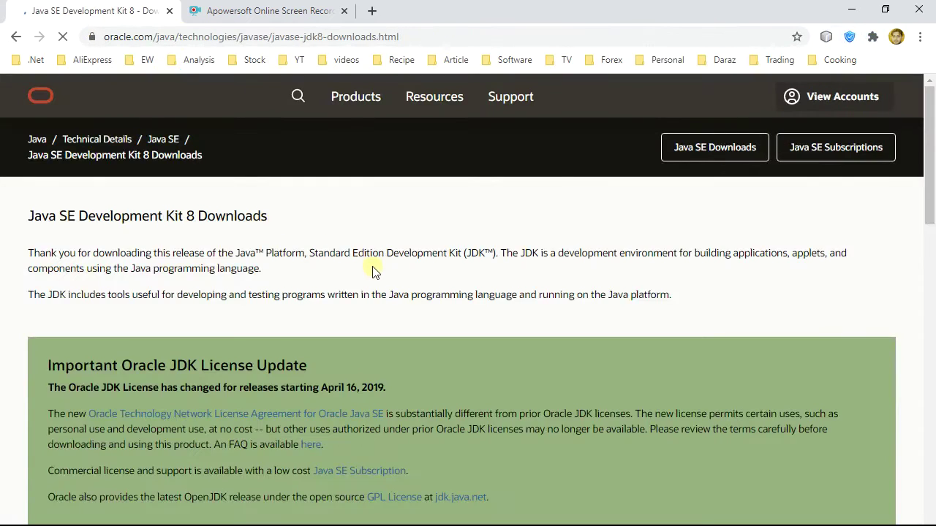
Scroll to the Windows x64 row and request the jdk-8u251-windows-x64.exe installer.
scroll(371, 271, "down", 2)
scroll(388, 261, "down", 3)
scroll(405, 271, "down", 2)
scroll(414, 270, "down", 1)
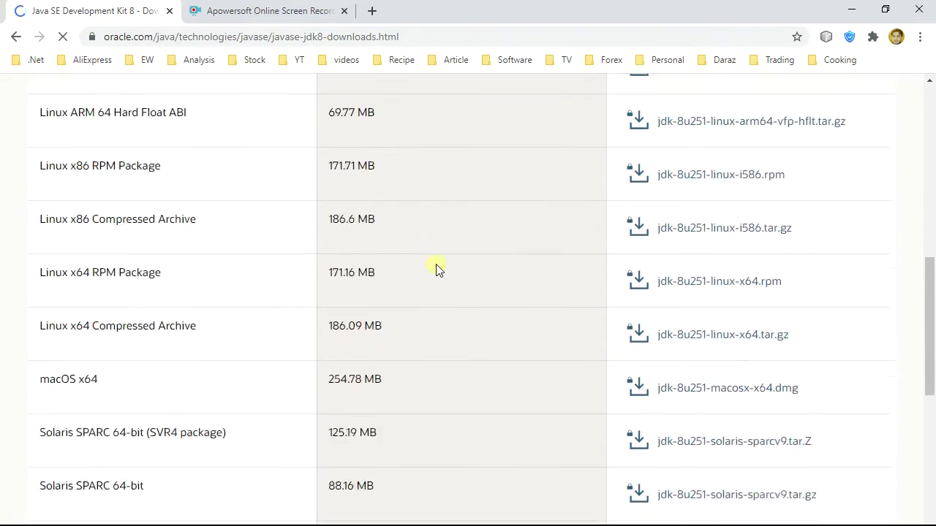
scroll(437, 267, "down", 3)
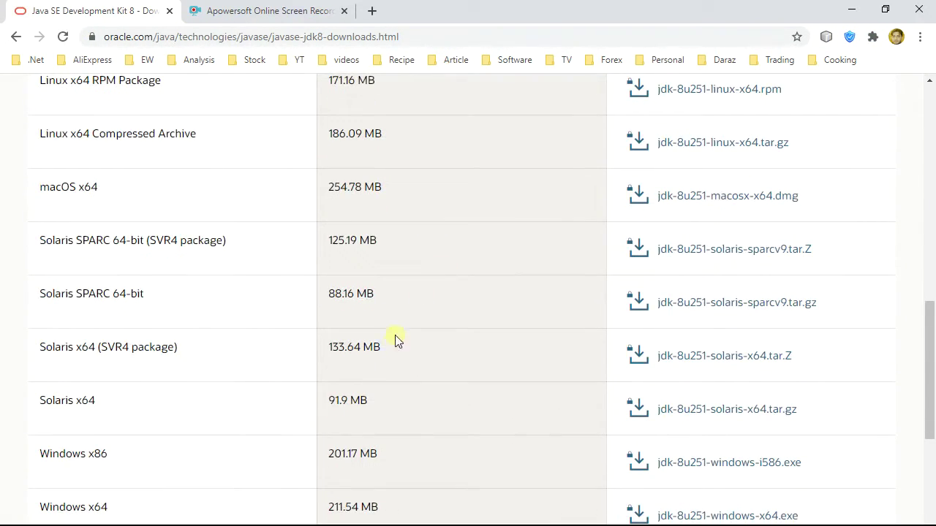
scroll(394, 339, "down", 2)
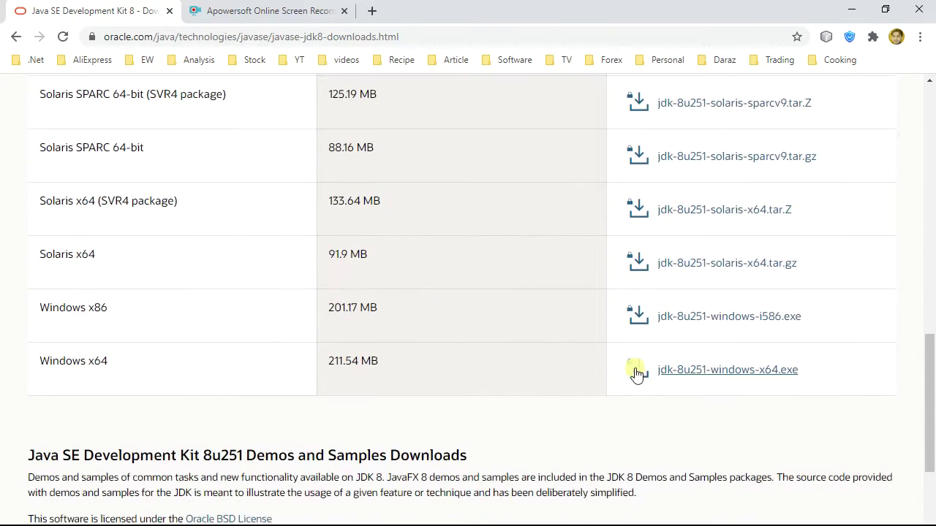
left_click(713, 373)
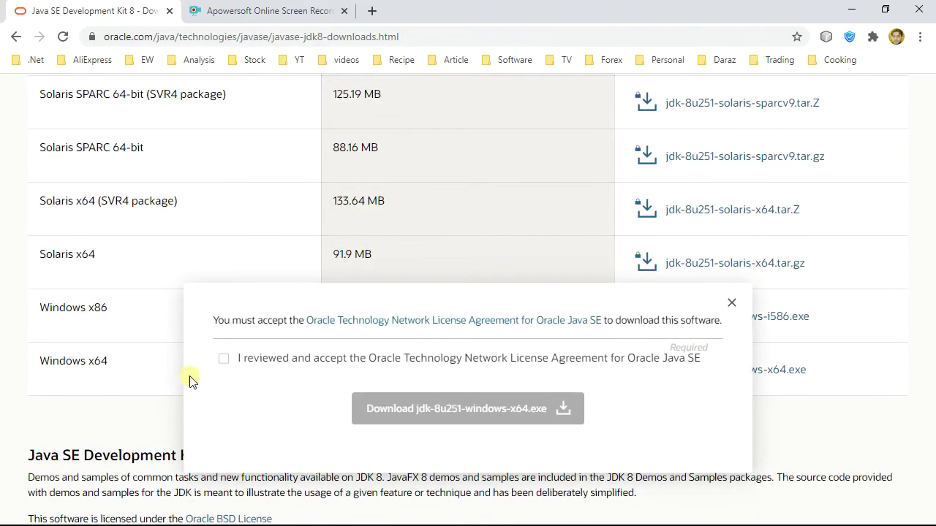
Accept the Oracle license, save jdk-8u251-windows-x64.exe to Downloads, and minimize Chrome.
left_click(224, 360)
left_click(439, 408)
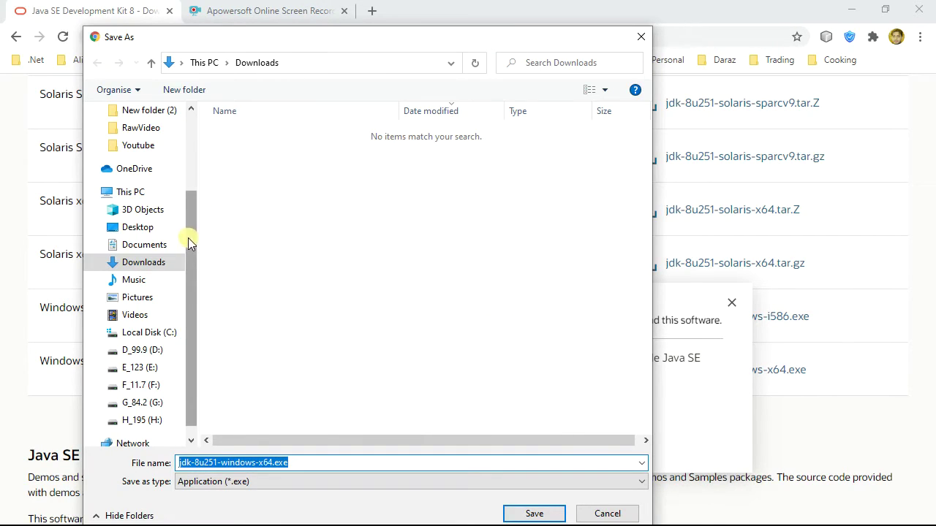
left_click(150, 263)
left_click(535, 512)
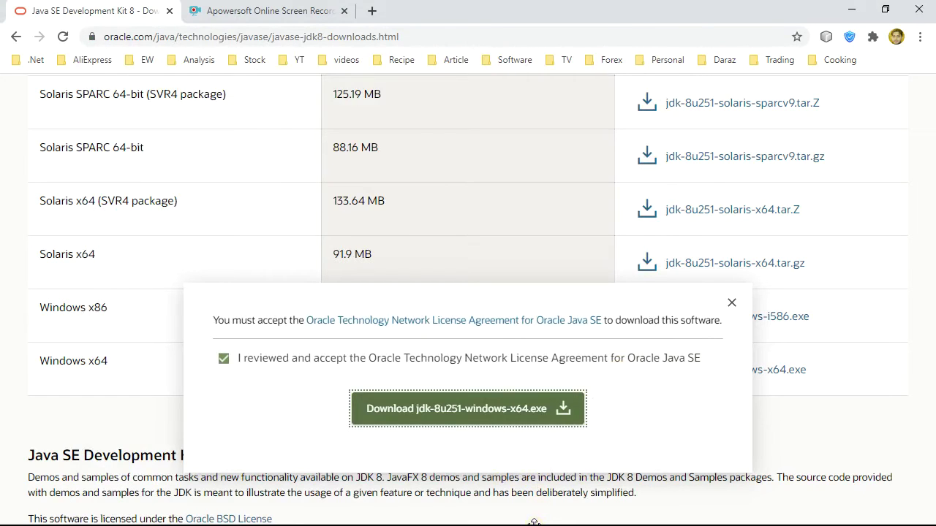
scroll(533, 522, "down", 3)
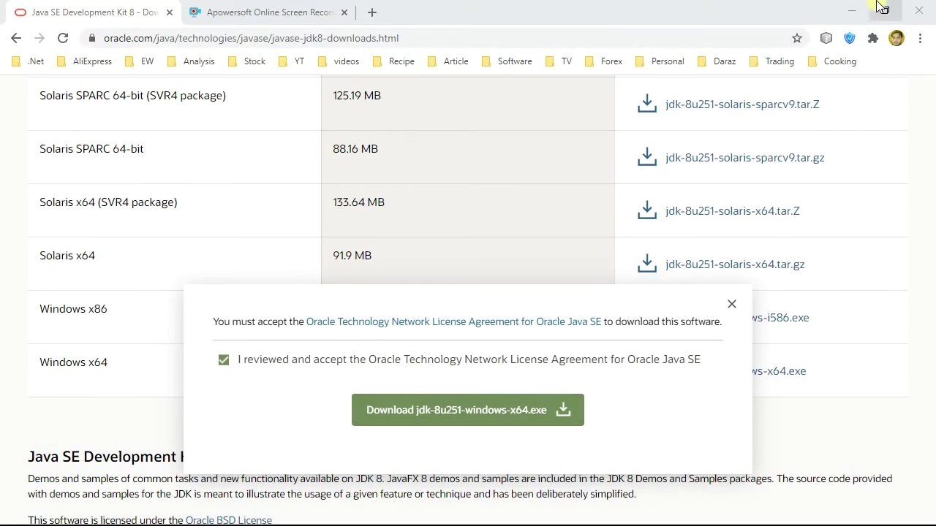
left_click(848, 14)
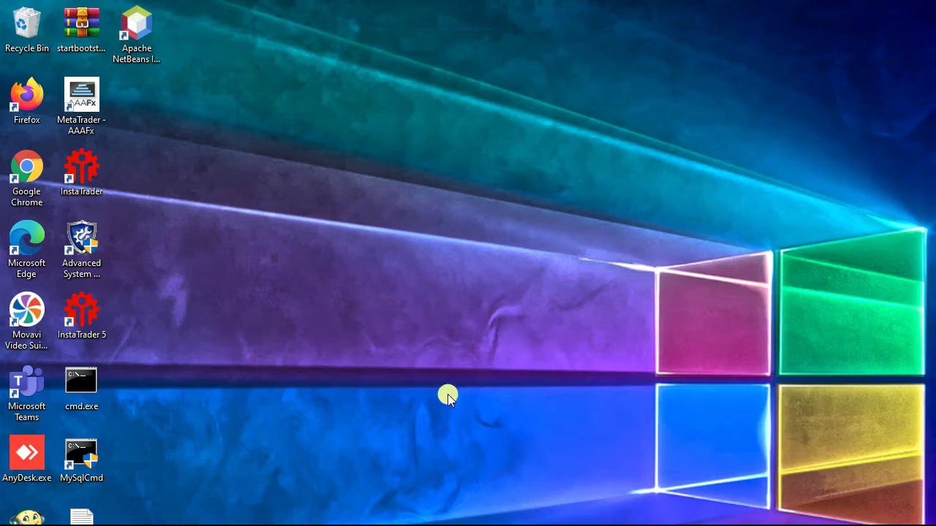
Run jdk-8u251-windows-x64.exe from Downloads as administrator, then minimize File Explorer.
key("super+e")
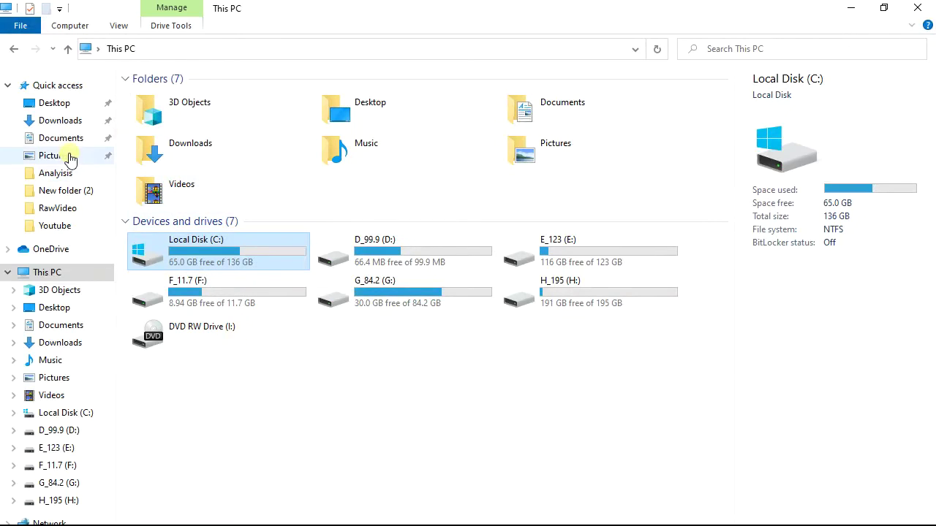
left_click(64, 122)
left_click(150, 139)
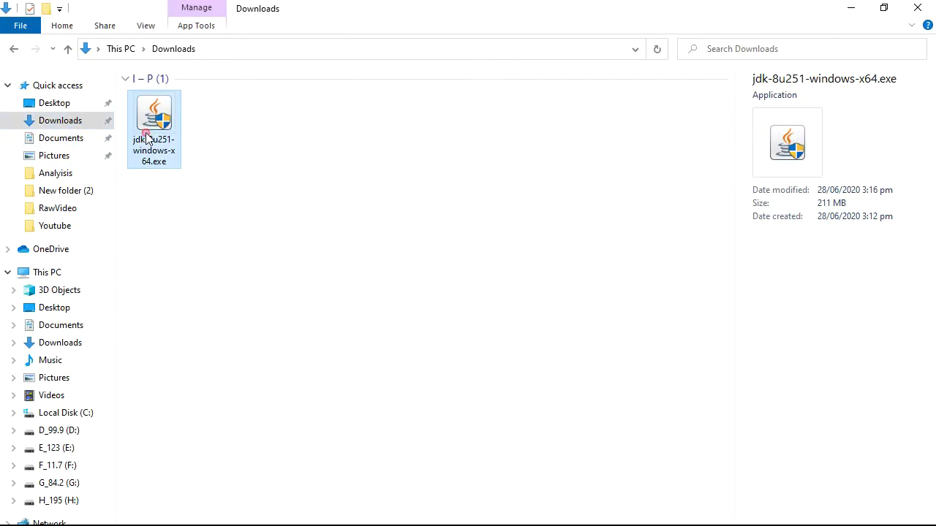
right_click(154, 130)
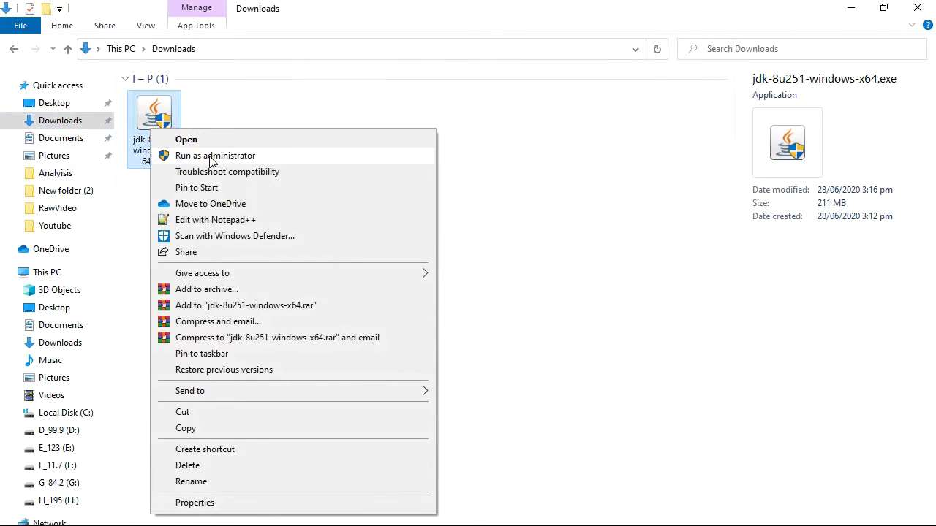
left_click(187, 155)
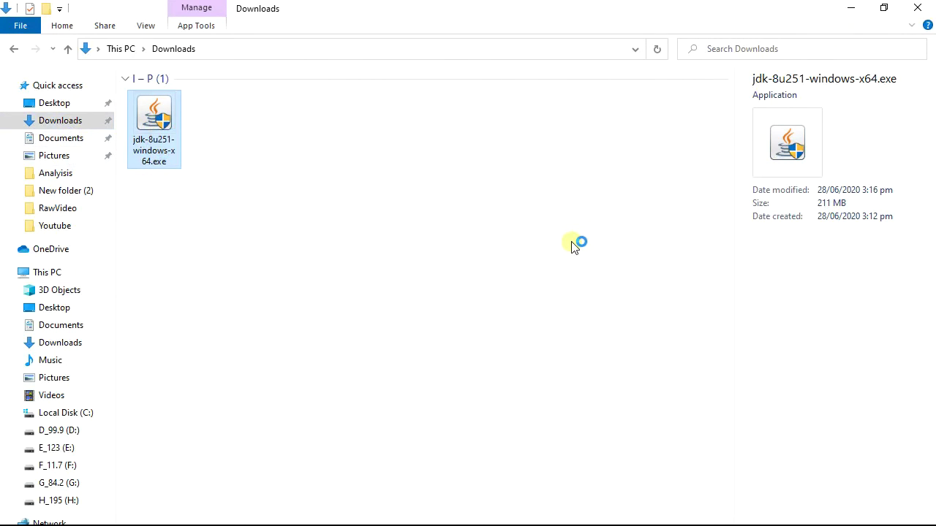
left_click(850, 8)
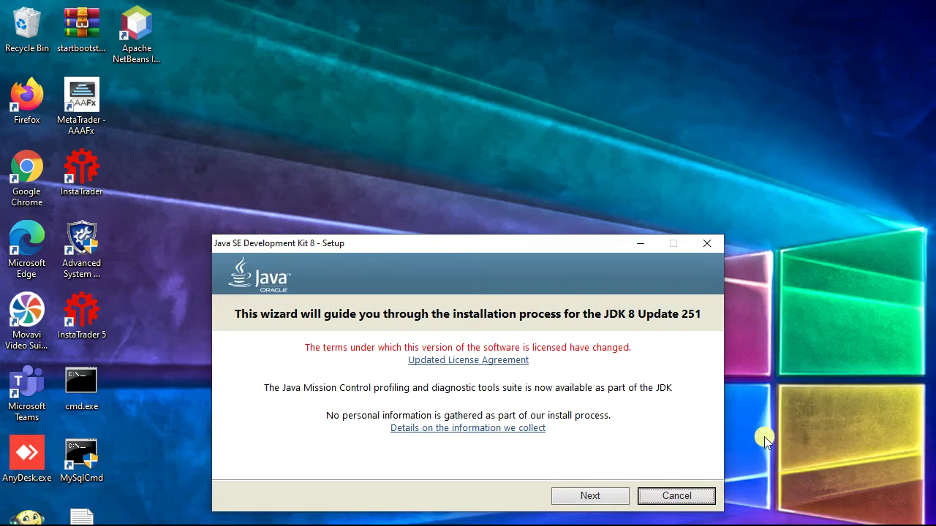
Install JDK 8 Update 251 with default features, keeping the Java runtime's default folder.
left_click(602, 497)
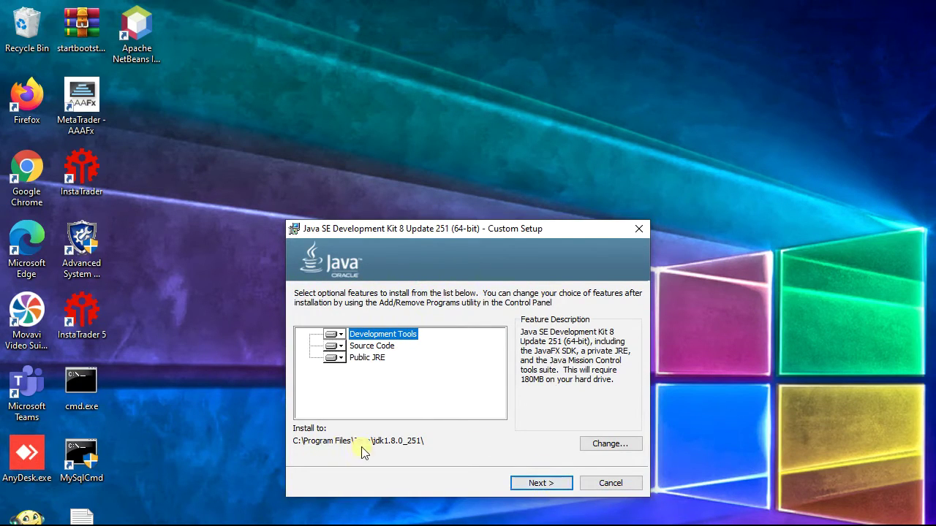
left_click(524, 484)
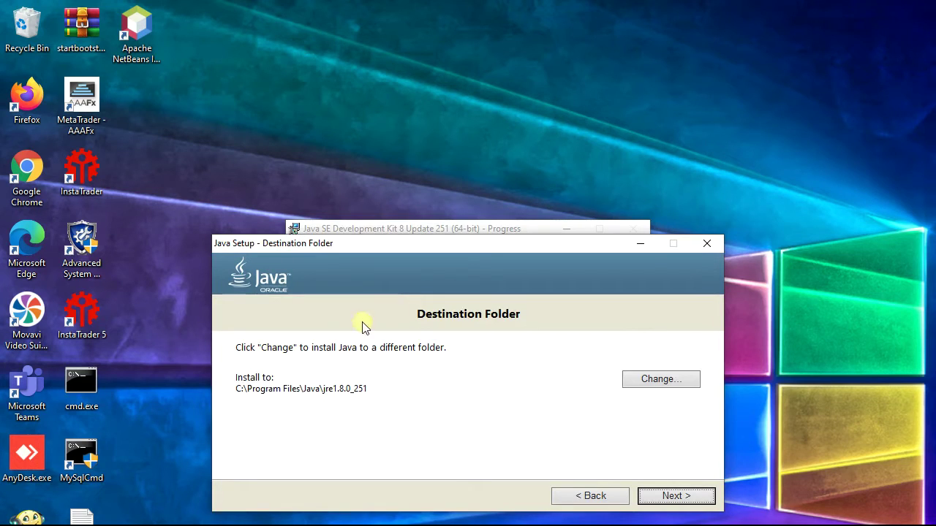
left_click(656, 496)
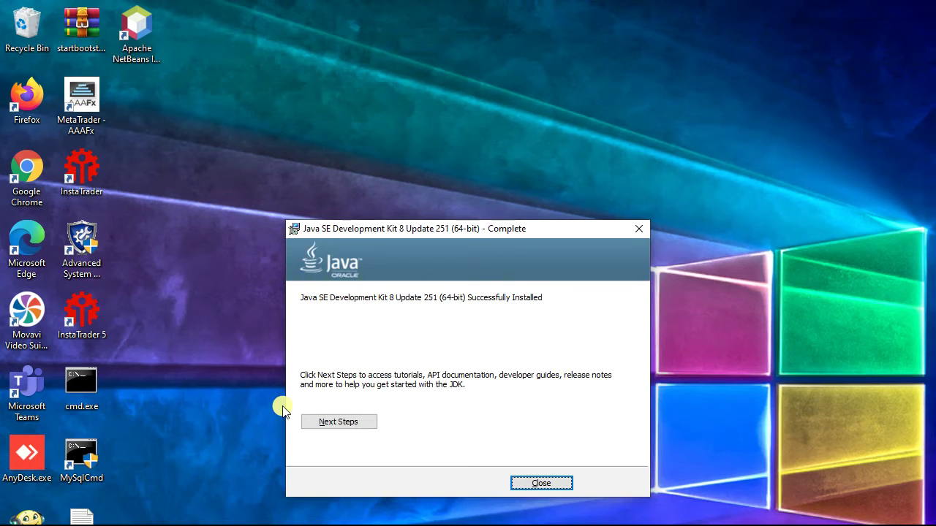
Close the JDK 8 Setup wizard once the Update 251 installation completes.
left_click(541, 484)
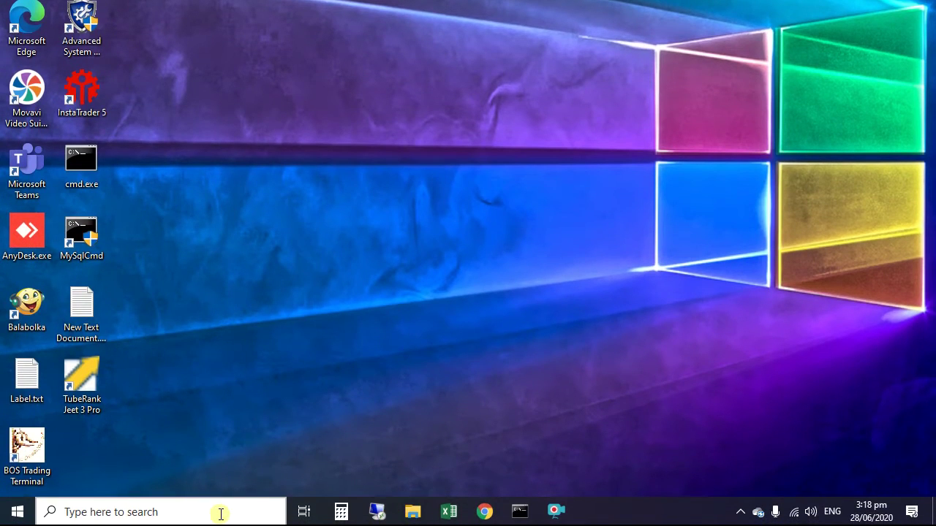
Find 'env' in Windows search and open System Properties, moving it fully on screen.
left_click(220, 510)
type("e")
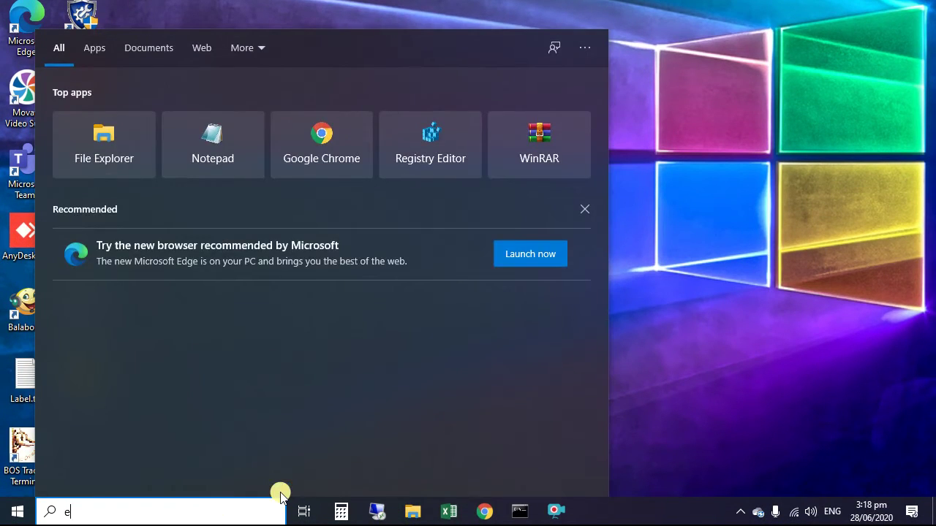
type("nv")
left_click(206, 126)
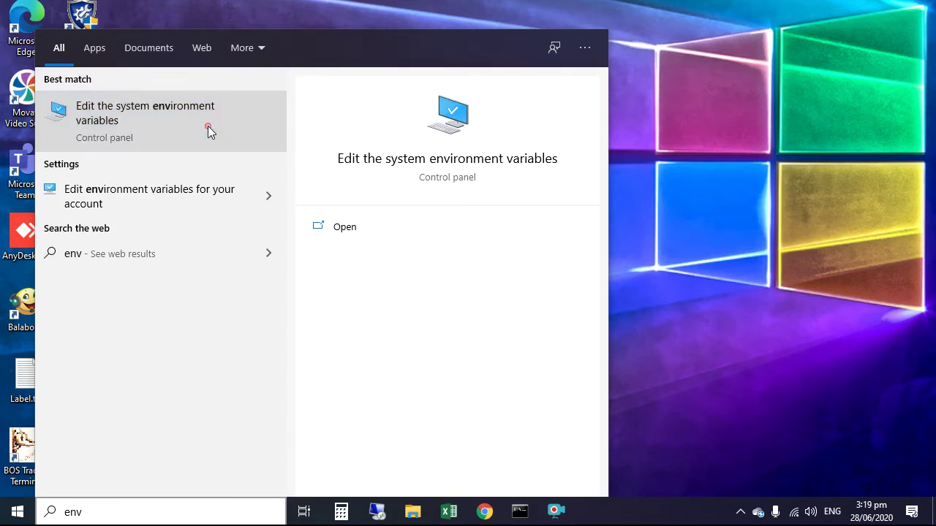
key("alt+space")
key("m")
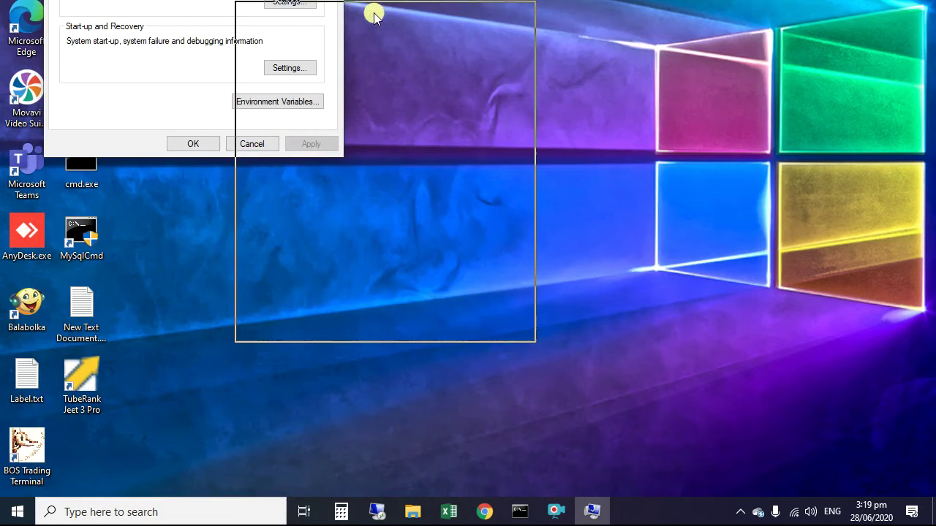
left_click(373, 14)
Open the Environment Variables window, reposition it, and start a new system variable.
left_click(447, 284)
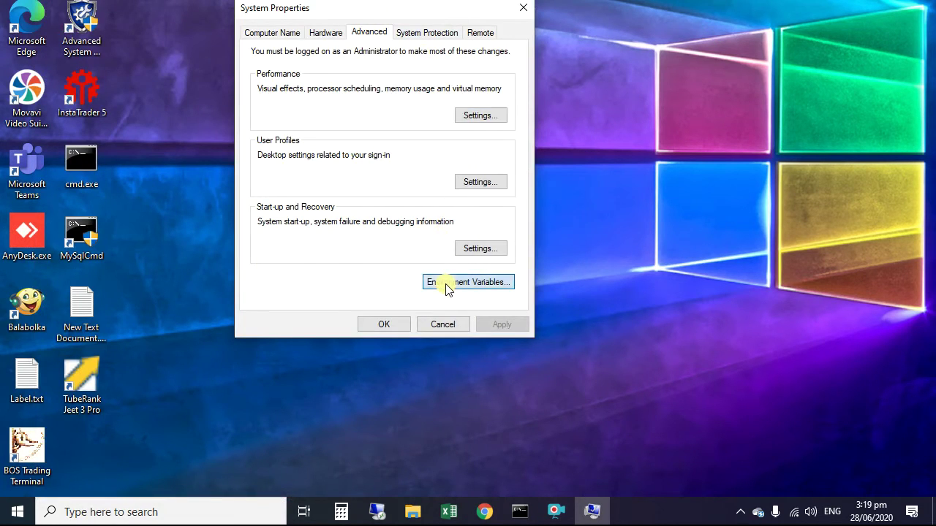
key("alt+space")
key("m")
left_click(369, 31)
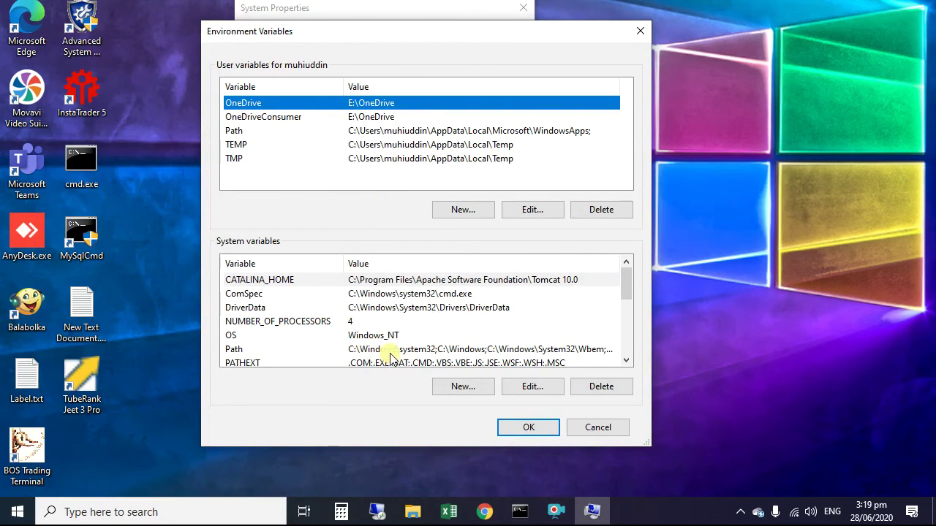
left_click(462, 387)
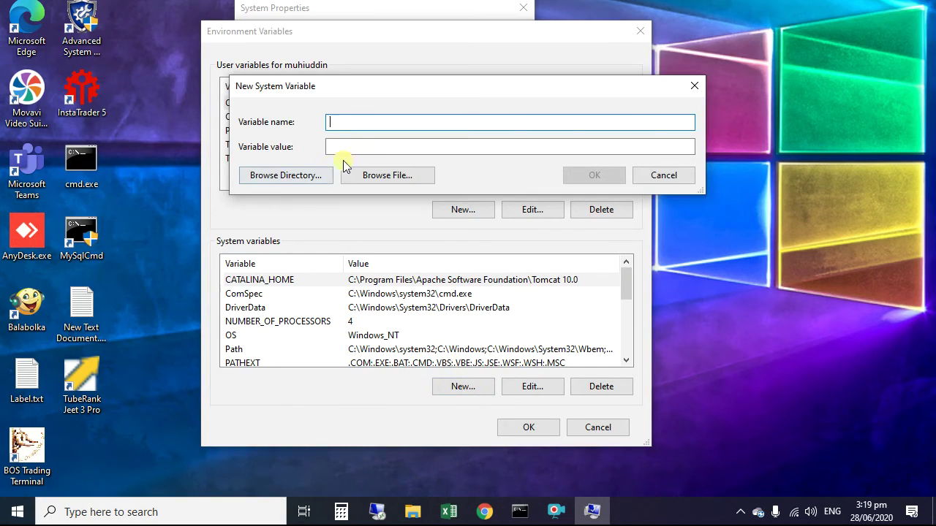
Name the variable JAVA_HOME and browse to C:\Program Files\Java\jdk1.8.0_251.
type("JAVA_HOME")
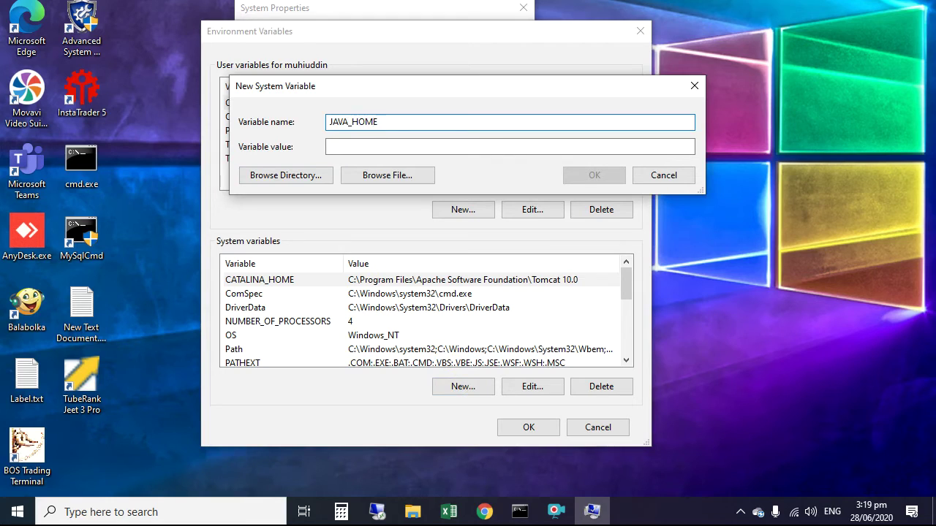
left_click(310, 175)
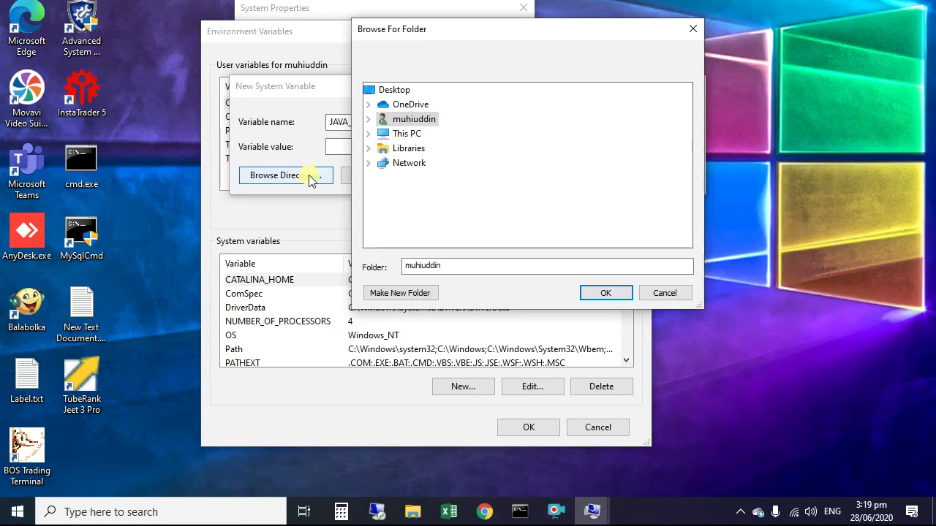
left_click(368, 133)
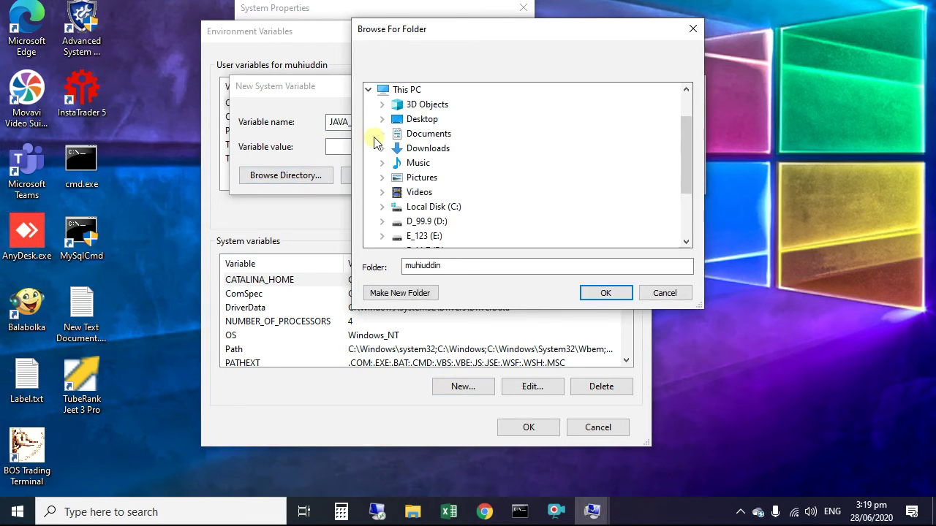
left_click(382, 203)
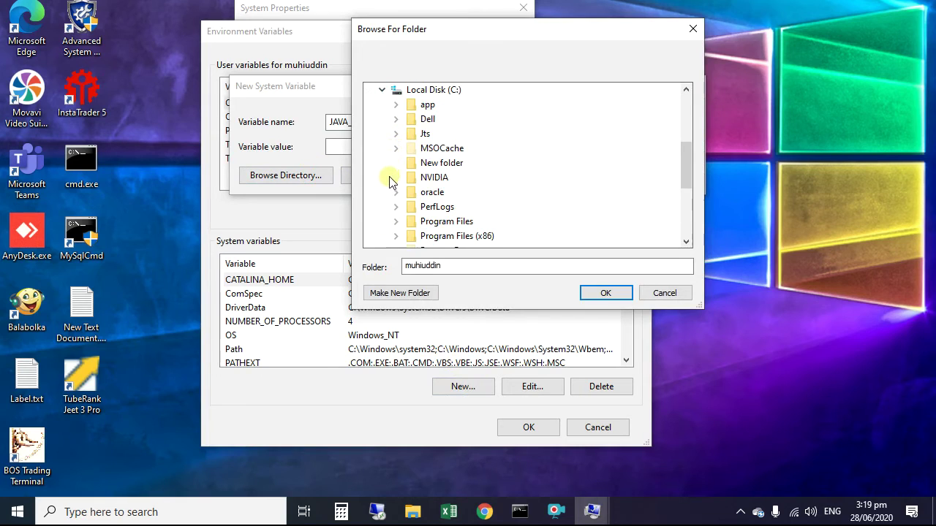
left_click(395, 222)
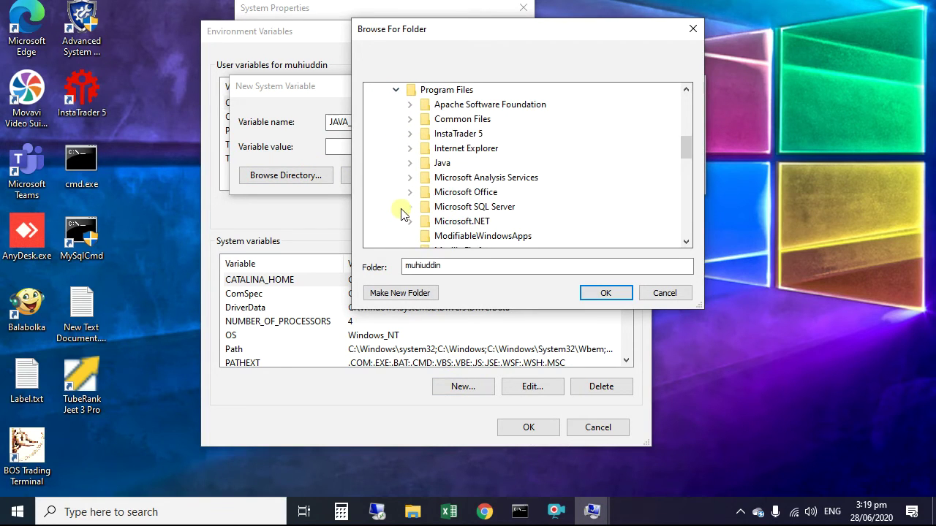
left_click(410, 163)
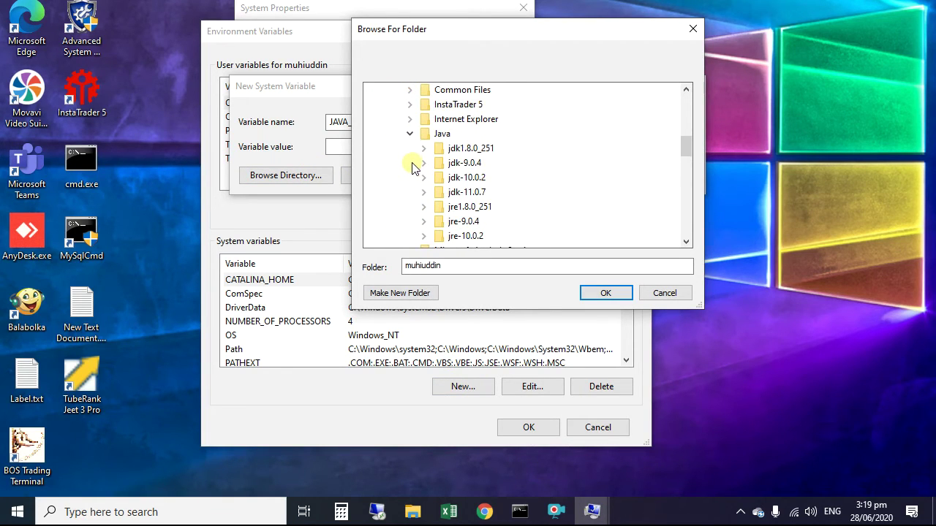
double_click(465, 150)
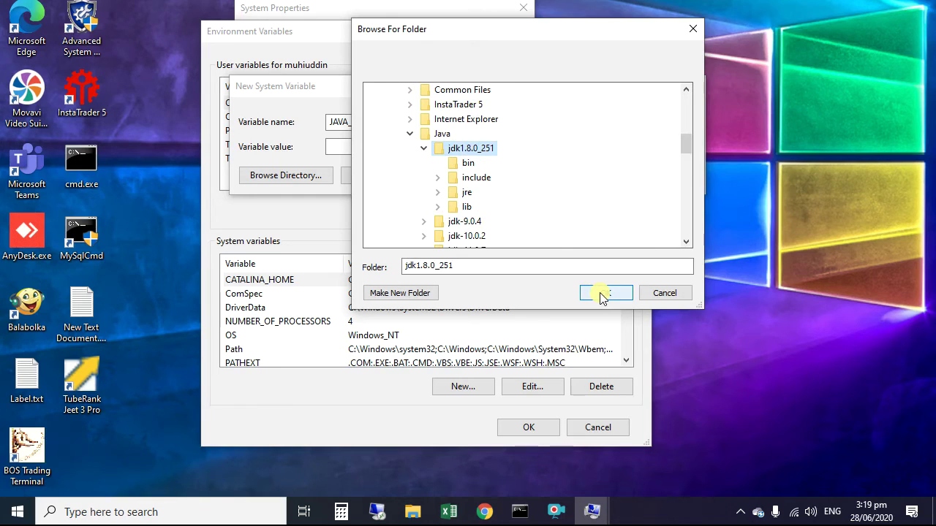
Confirm jdk1.8.0_251 as the value and save the JAVA_HOME system variable.
left_click(438, 192)
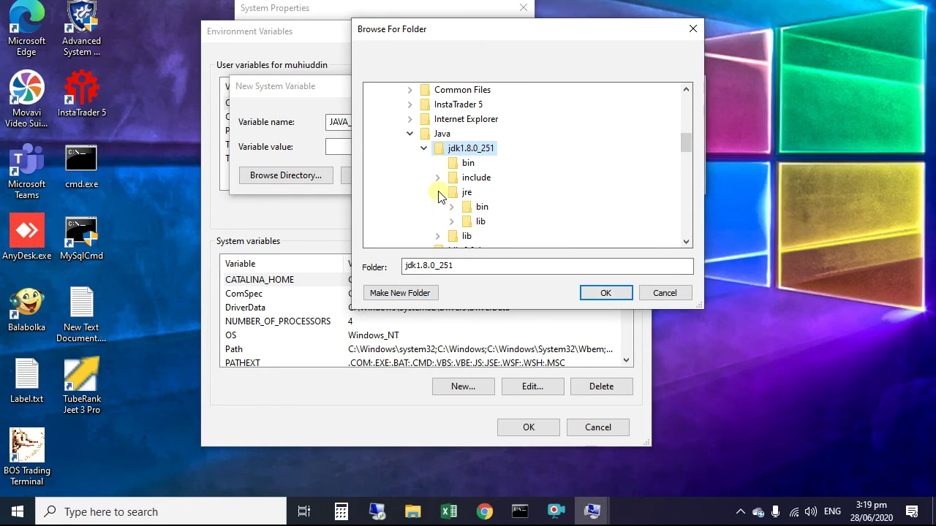
left_click(438, 192)
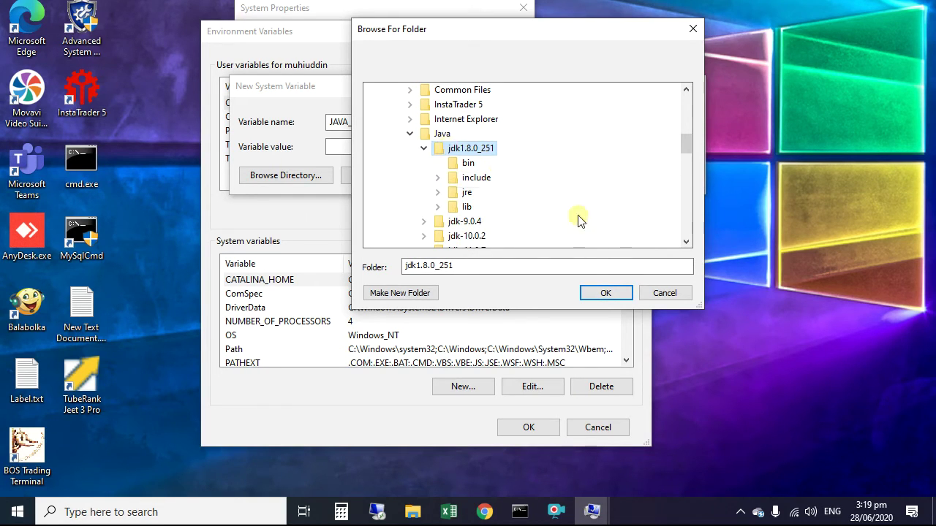
left_click(601, 293)
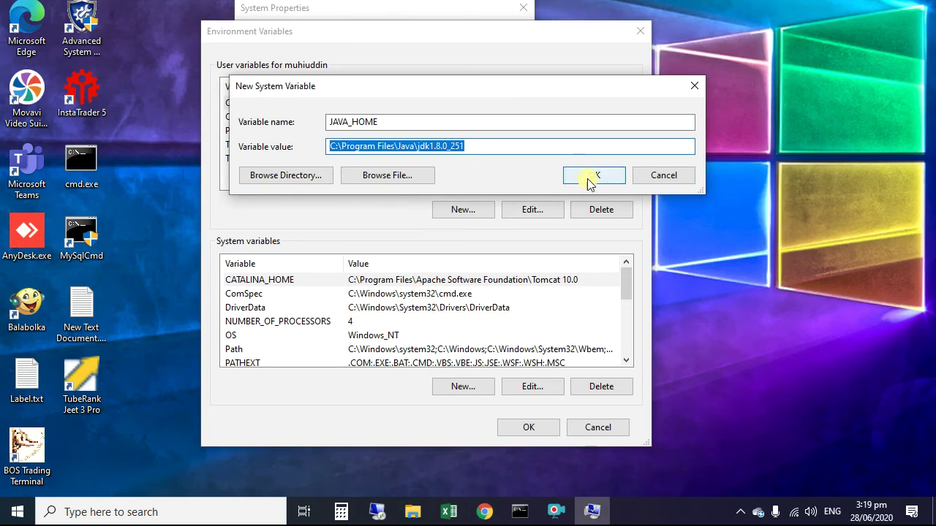
left_click(591, 177)
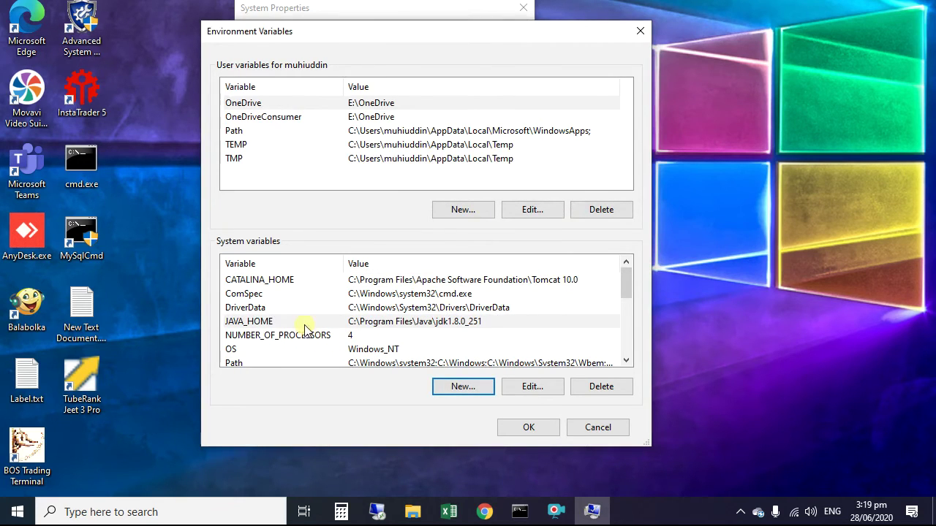
Open the system Path variable for editing and add a new empty entry.
left_click(411, 363)
left_click(529, 387)
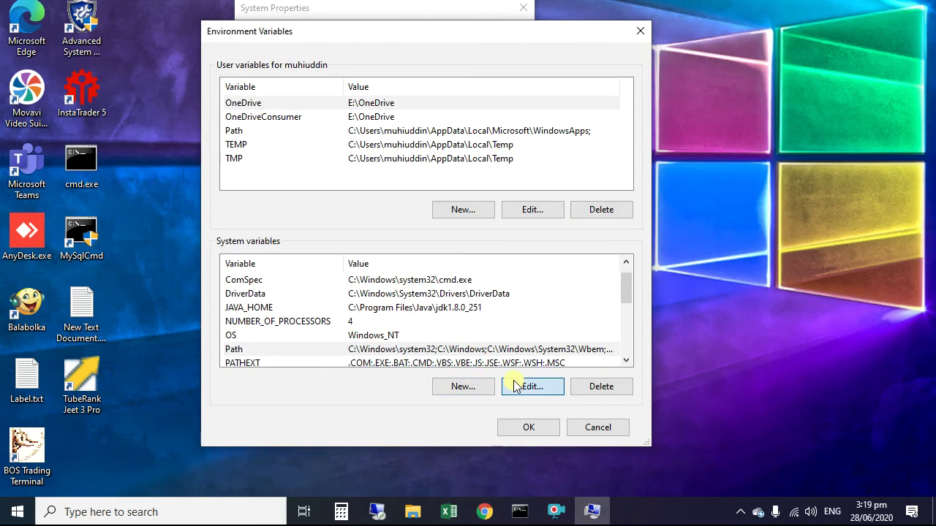
key("alt+space")
key("m")
left_click(431, 62)
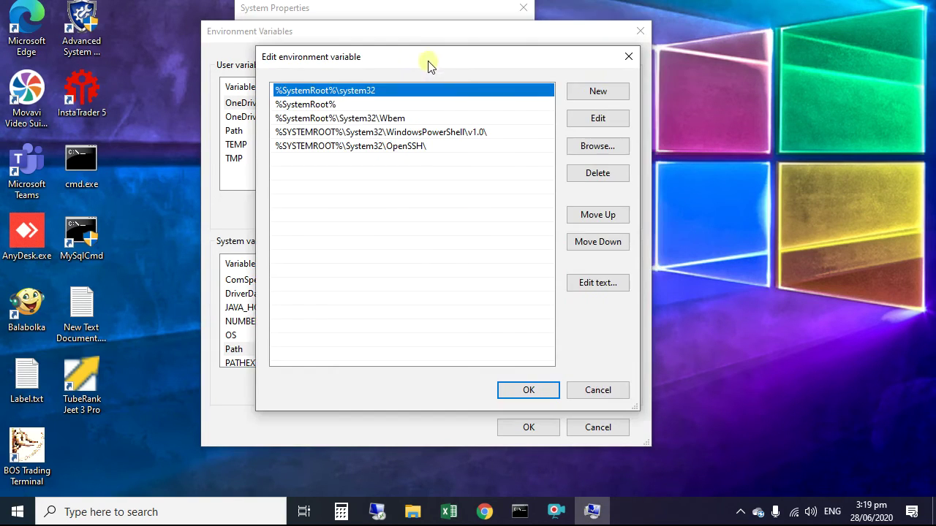
left_click(459, 157)
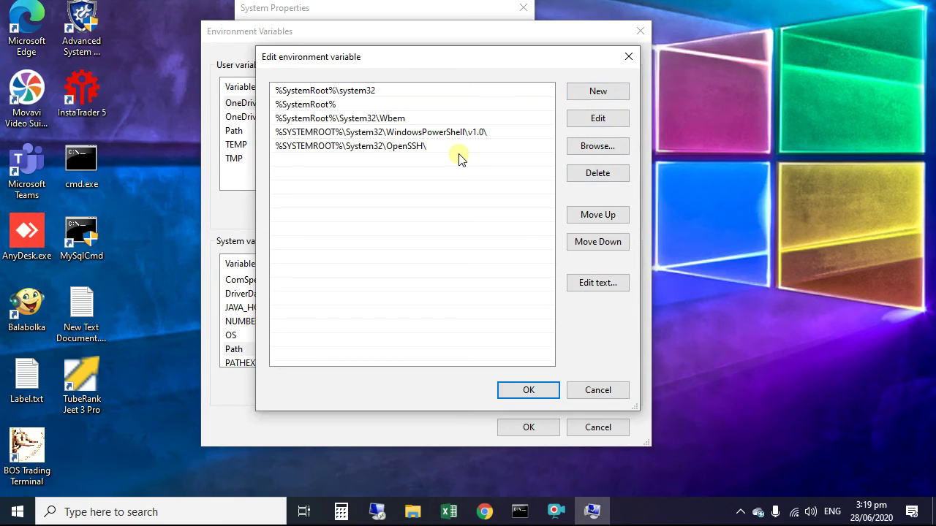
left_click(578, 93)
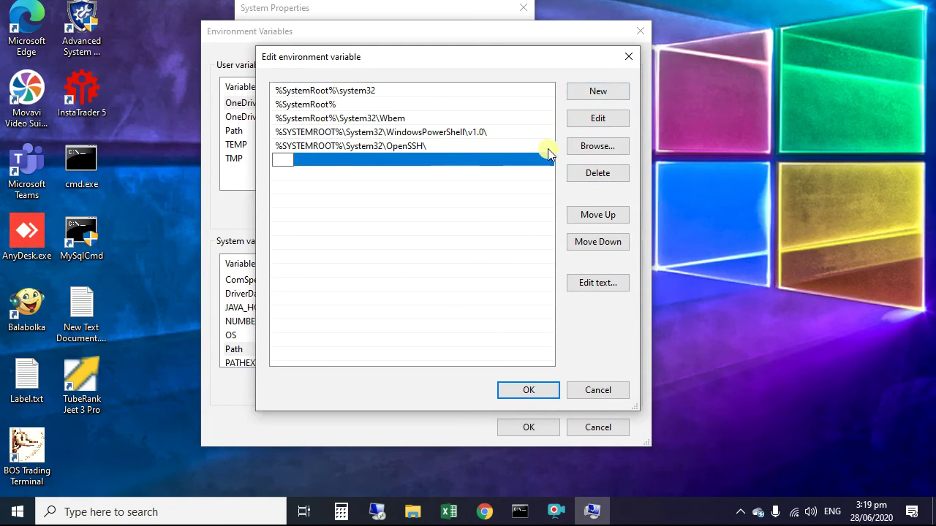
Browse to C:\Program Files\Java\jdk1.8.0_251\bin and add it to Path.
left_click(591, 147)
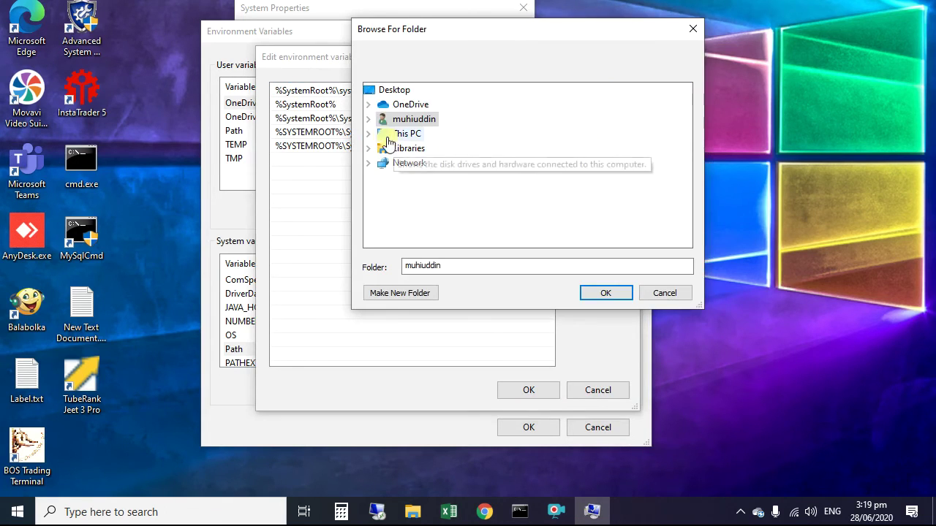
left_click(369, 134)
left_click(384, 205)
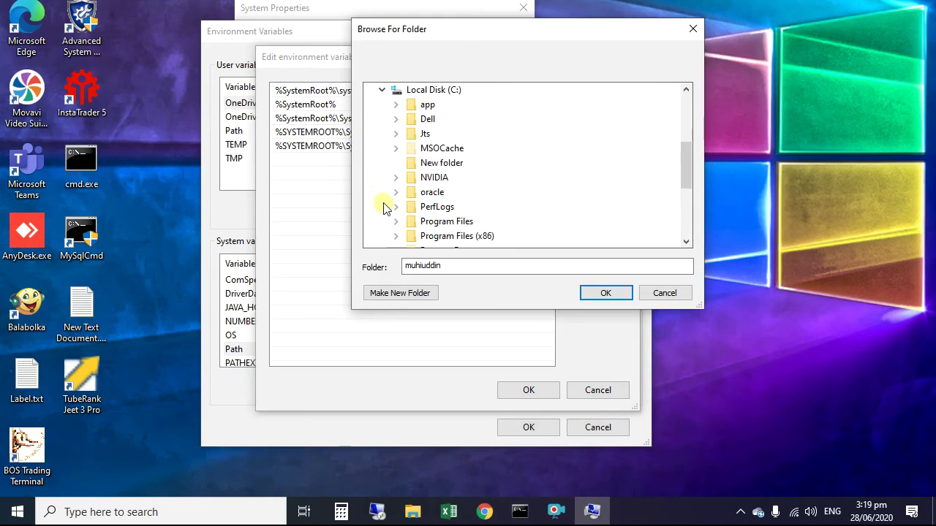
left_click(395, 221)
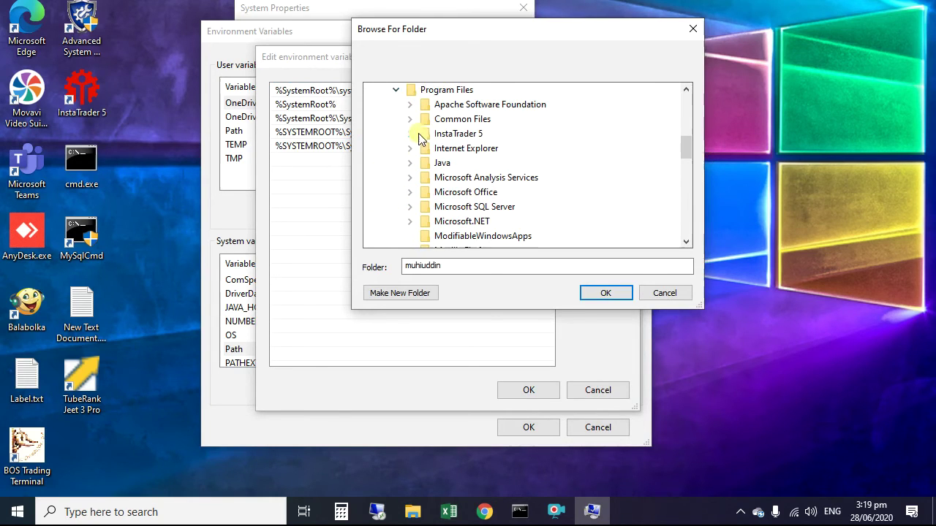
left_click(410, 163)
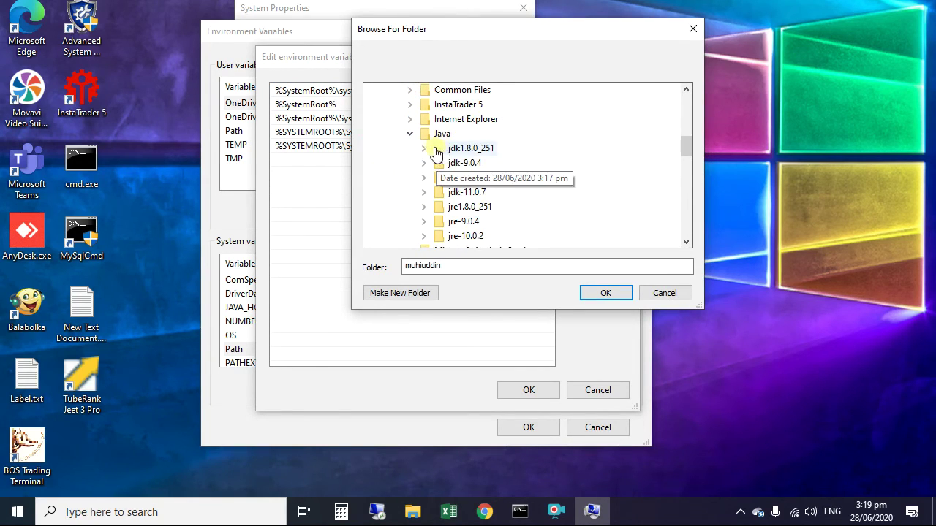
left_click(424, 148)
left_click(468, 163)
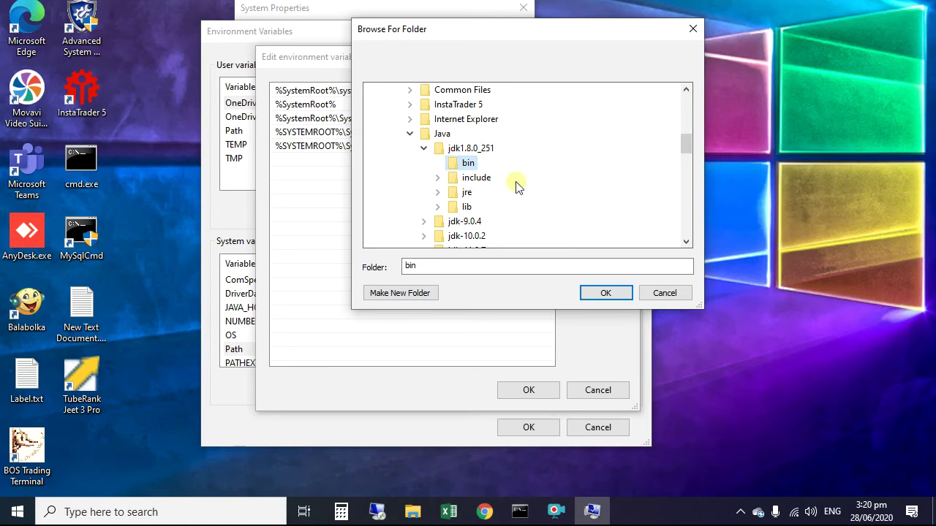
left_click(608, 297)
Confirm the Path, Environment Variables and System Properties windows with OK.
left_click(534, 393)
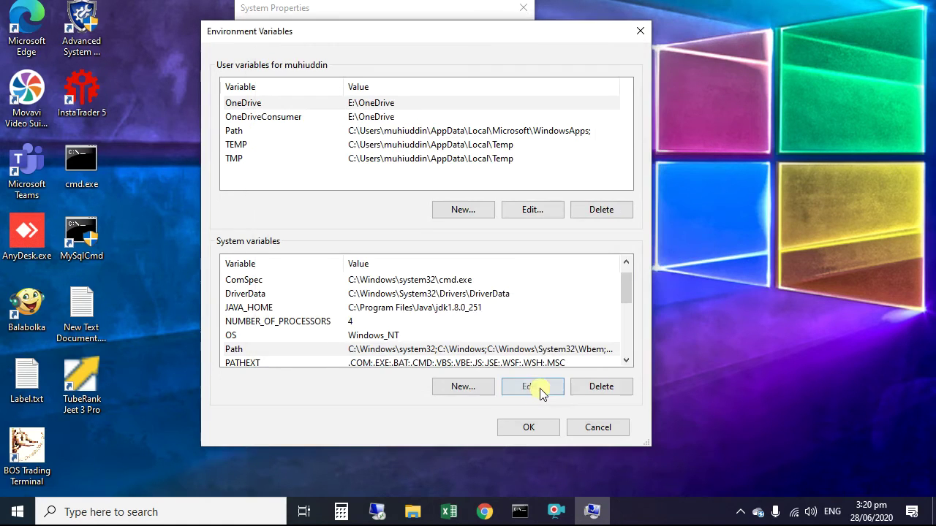
left_click(533, 427)
left_click(393, 324)
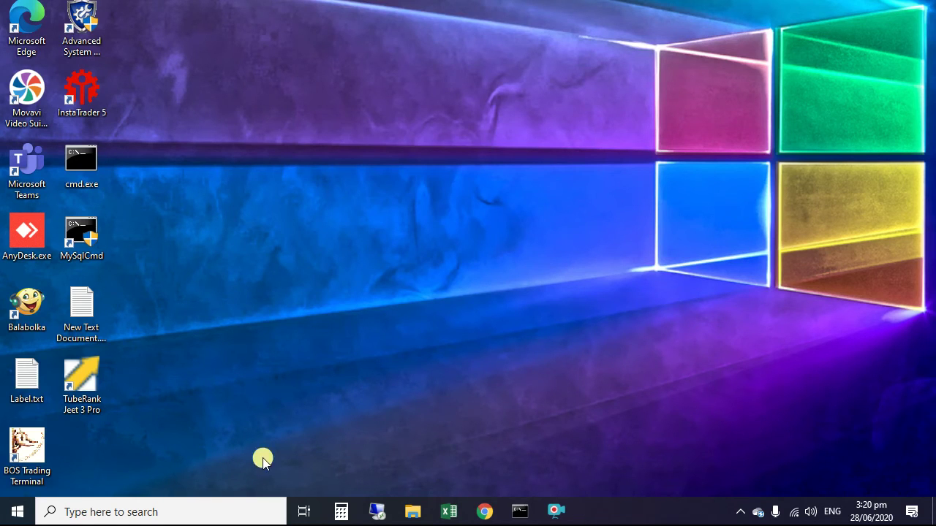
Open Command Prompt via a 'cmd' search and run java -version, showing 1.8.0_251.
left_click(241, 504)
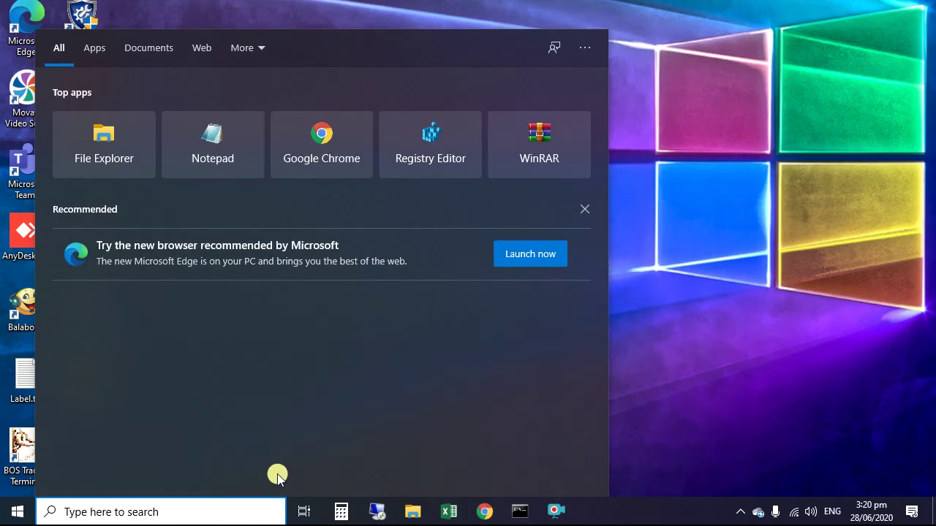
type("cmd")
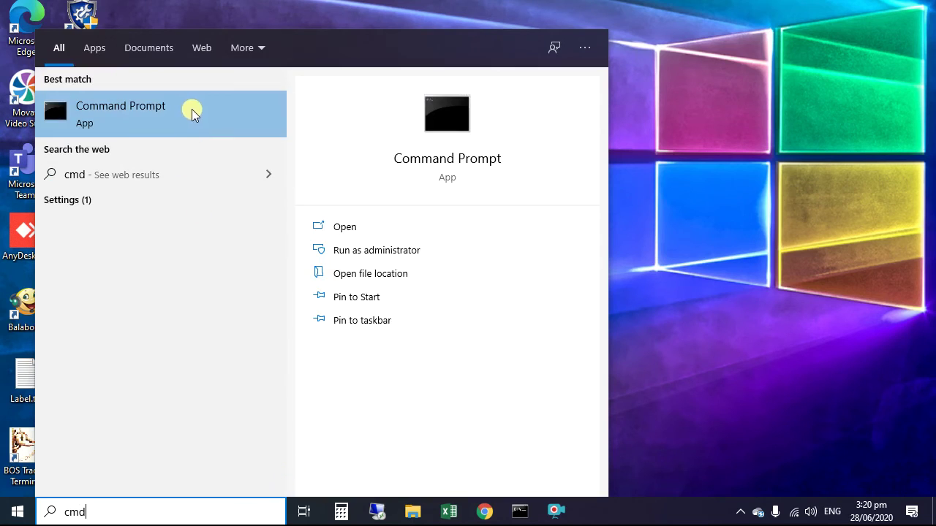
left_click(190, 111)
type("java -version")
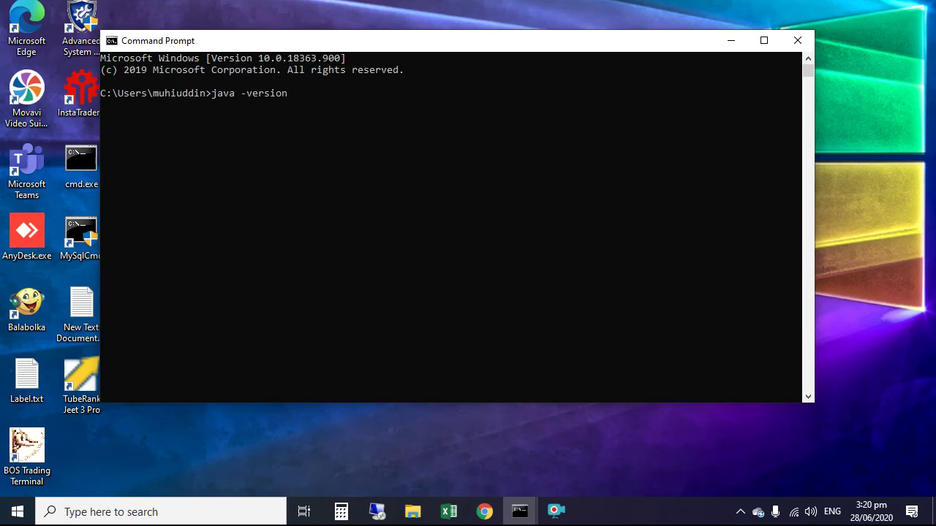
key("Return")
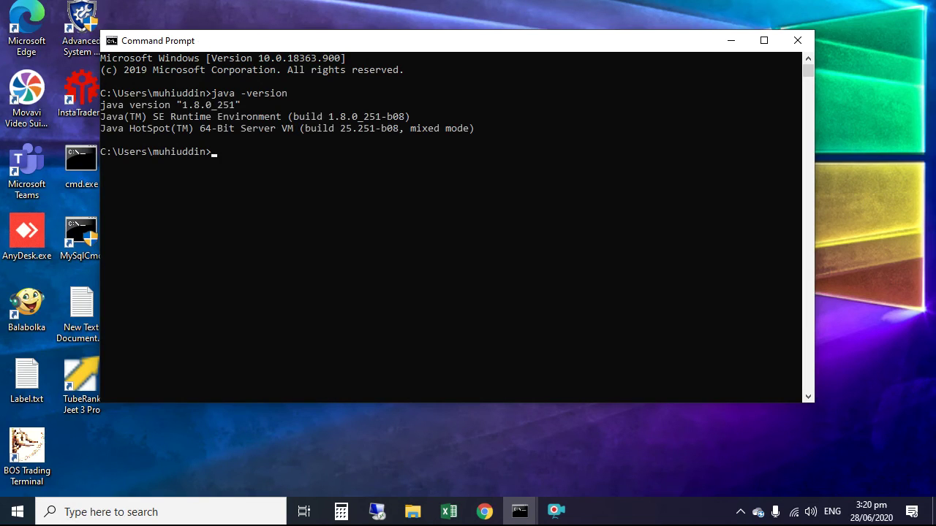